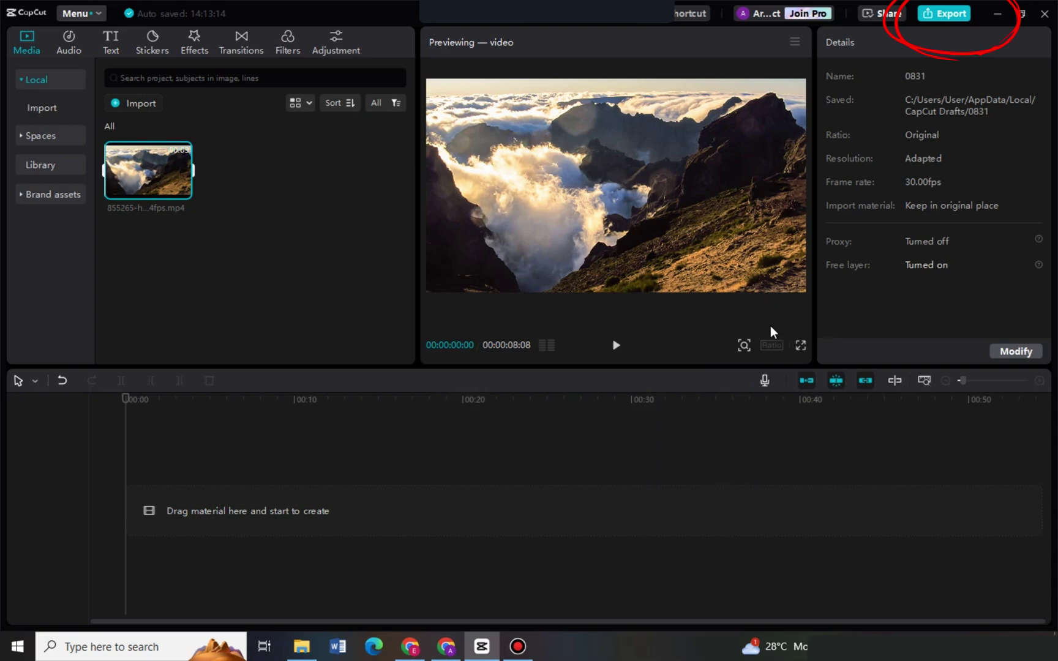
Step: Browse the sticker and effects libraries, then try exporting and dismiss the empty-timeline warning
{"action": "left_click", "coordinate": [140, 53]}
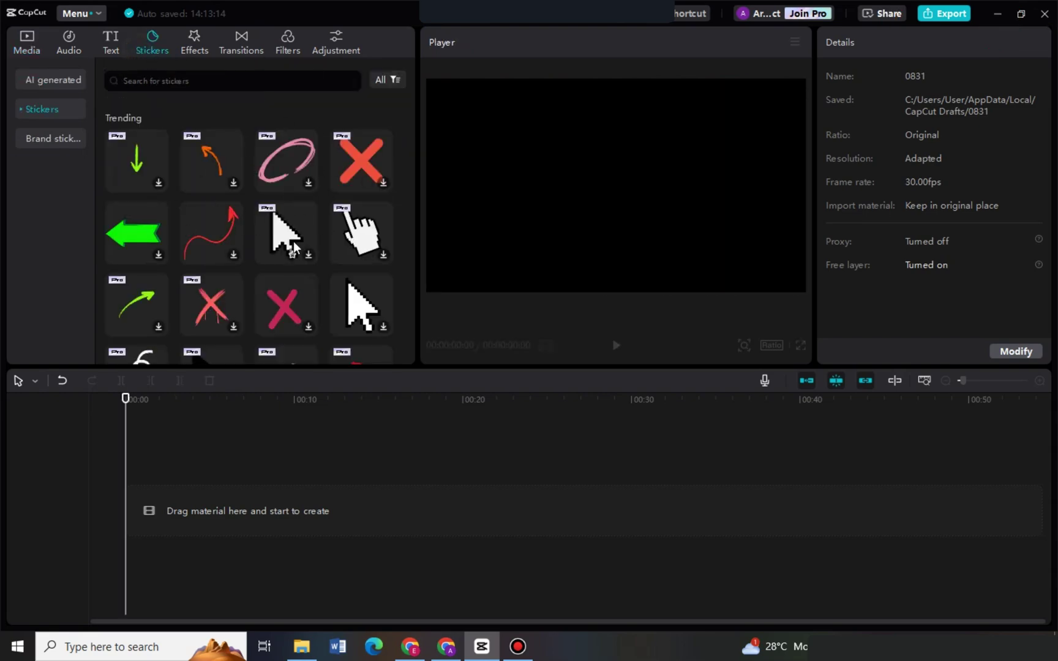
{"action": "left_click", "coordinate": [196, 43]}
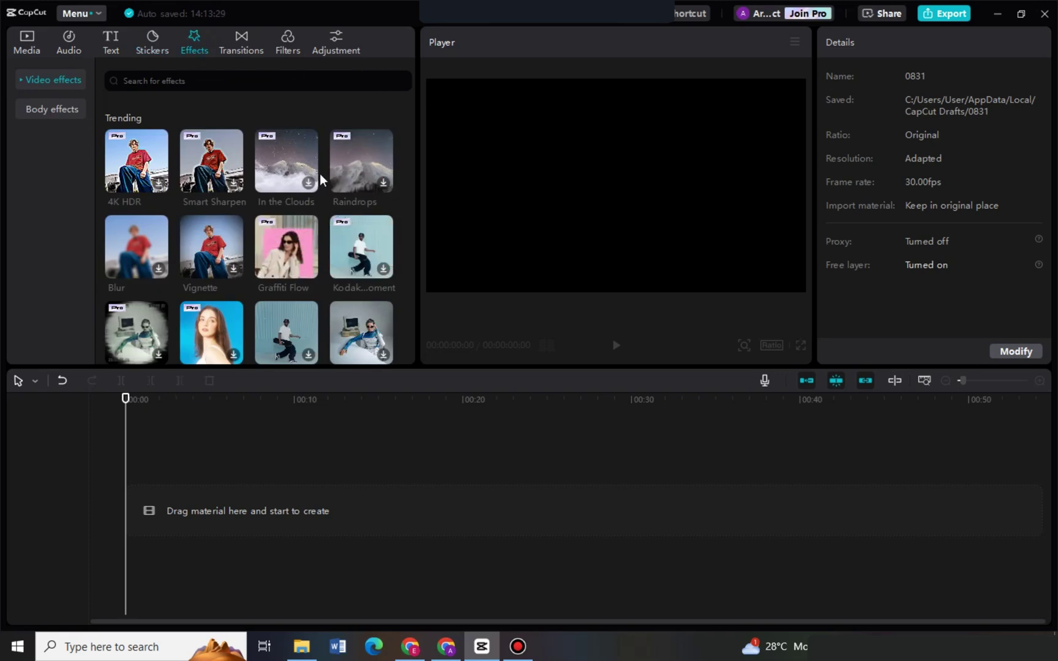
{"action": "left_click", "coordinate": [952, 23]}
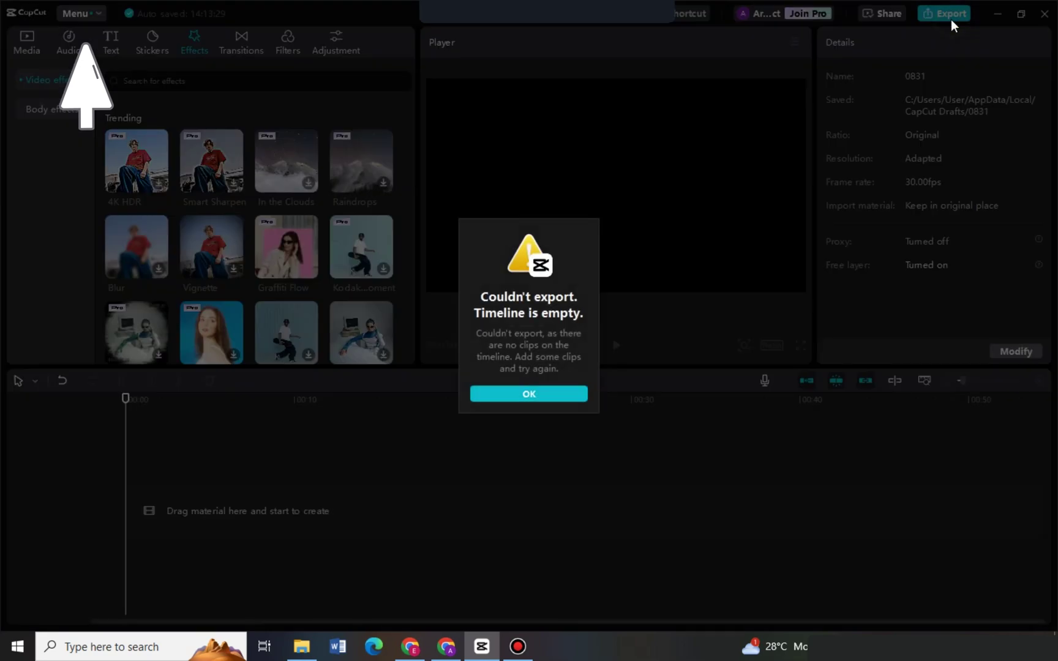
{"action": "left_click", "coordinate": [551, 395]}
Step: Place the mountain-and-clouds clip from Media onto the timeline and open the main menu
{"action": "left_click", "coordinate": [27, 46]}
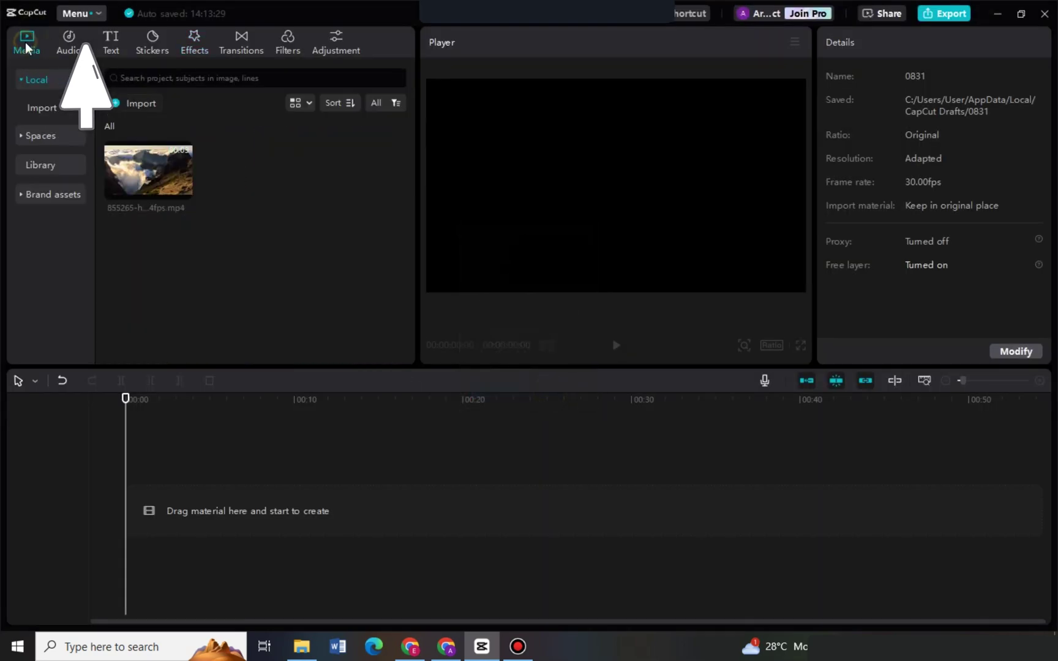
{"action": "left_click_drag", "start_coordinate": [135, 176], "coordinate": [143, 474]}
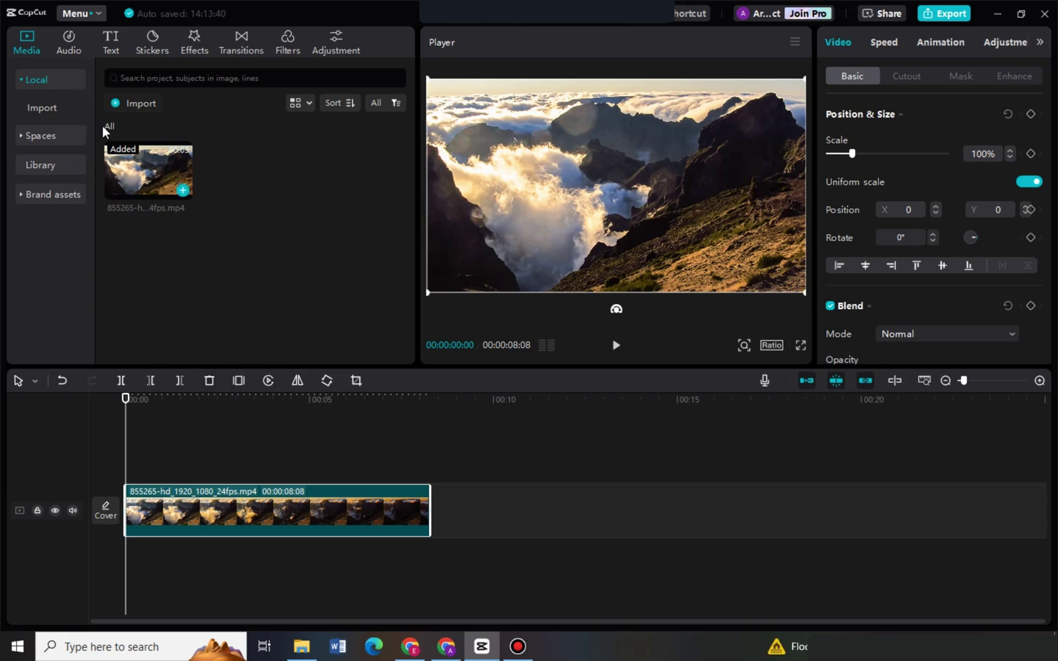
{"action": "left_click", "coordinate": [92, 12]}
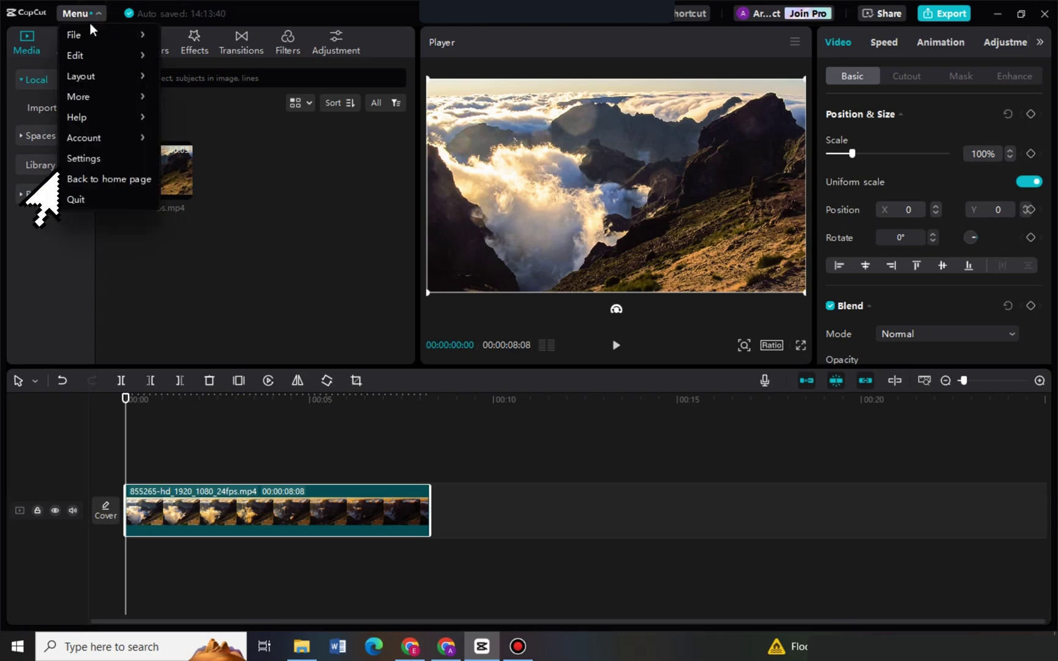
Step: Uncheck 'Speed up hardware encoding' in Settings > Performance and save
{"action": "left_click", "coordinate": [82, 159]}
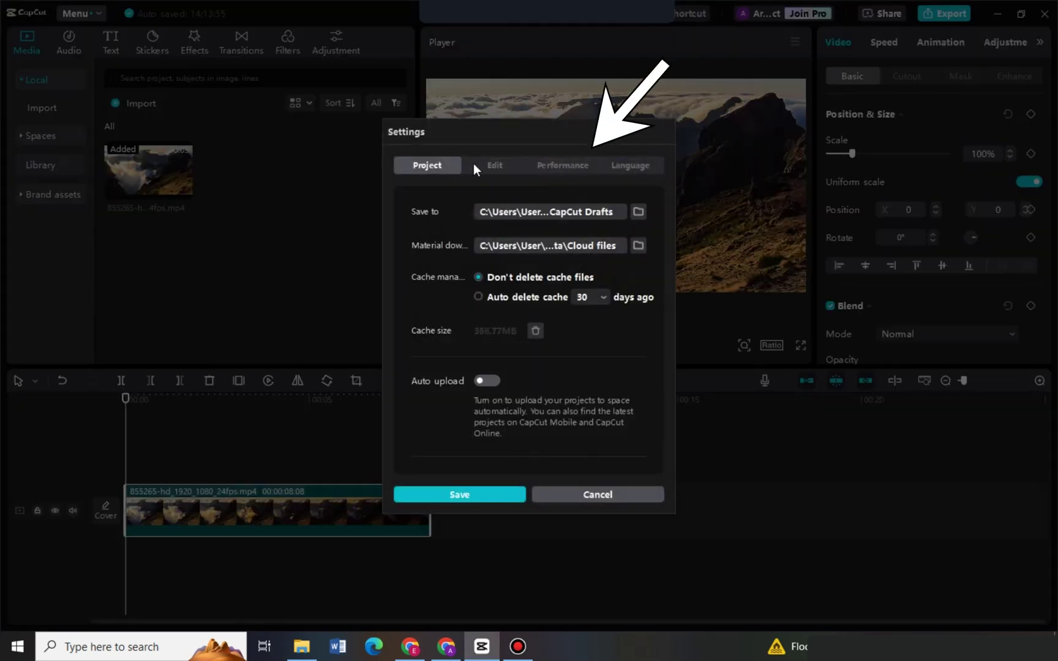
{"action": "left_click", "coordinate": [554, 166]}
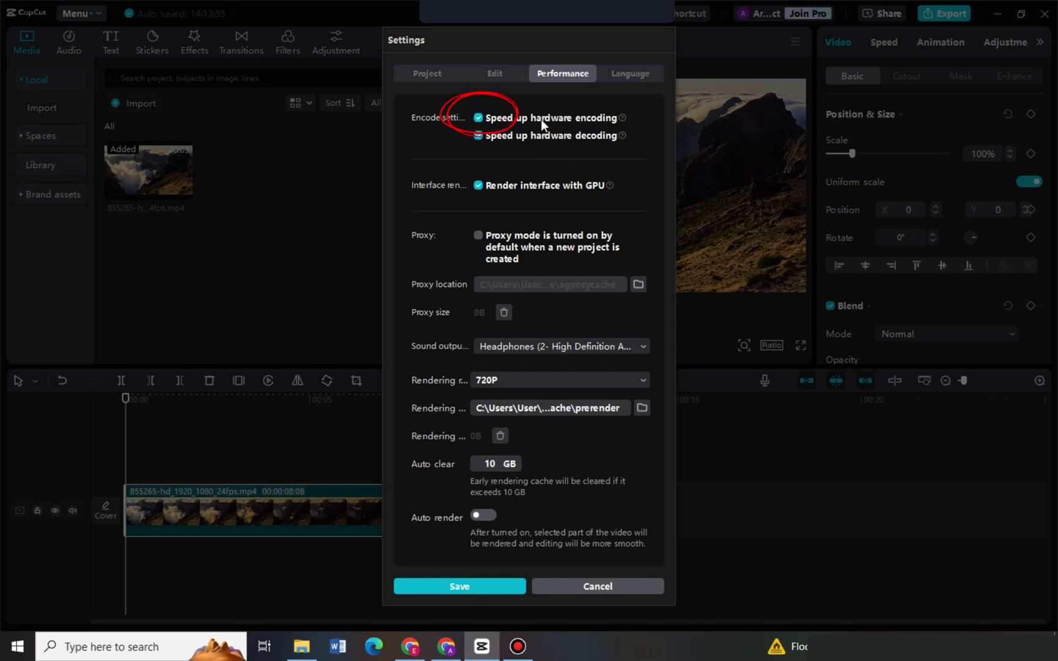
{"action": "left_click", "coordinate": [478, 118]}
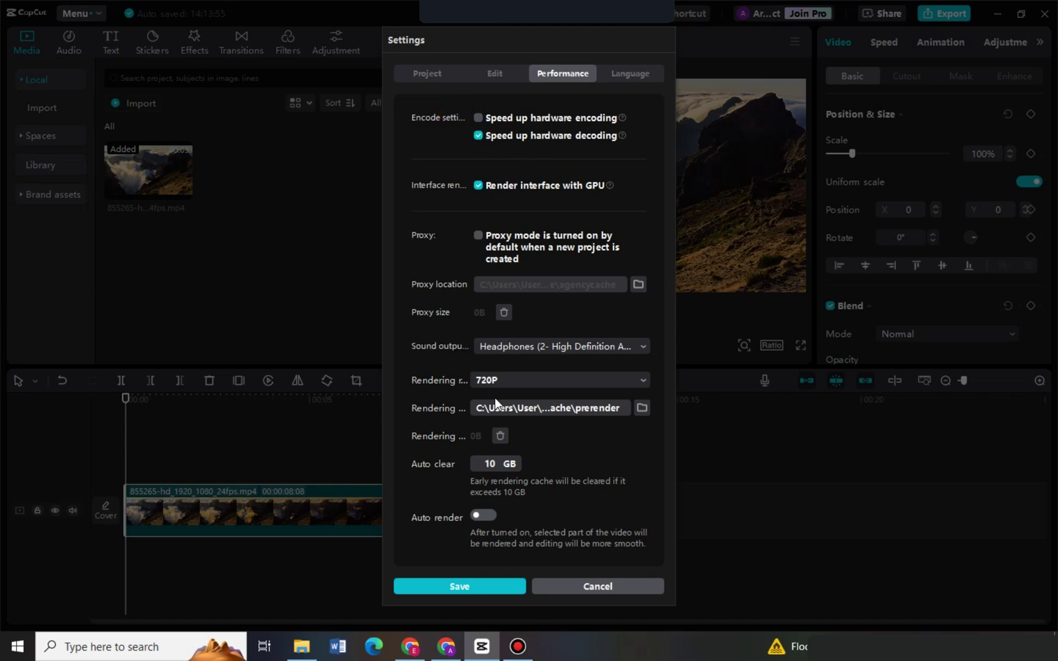
{"action": "left_click", "coordinate": [486, 587]}
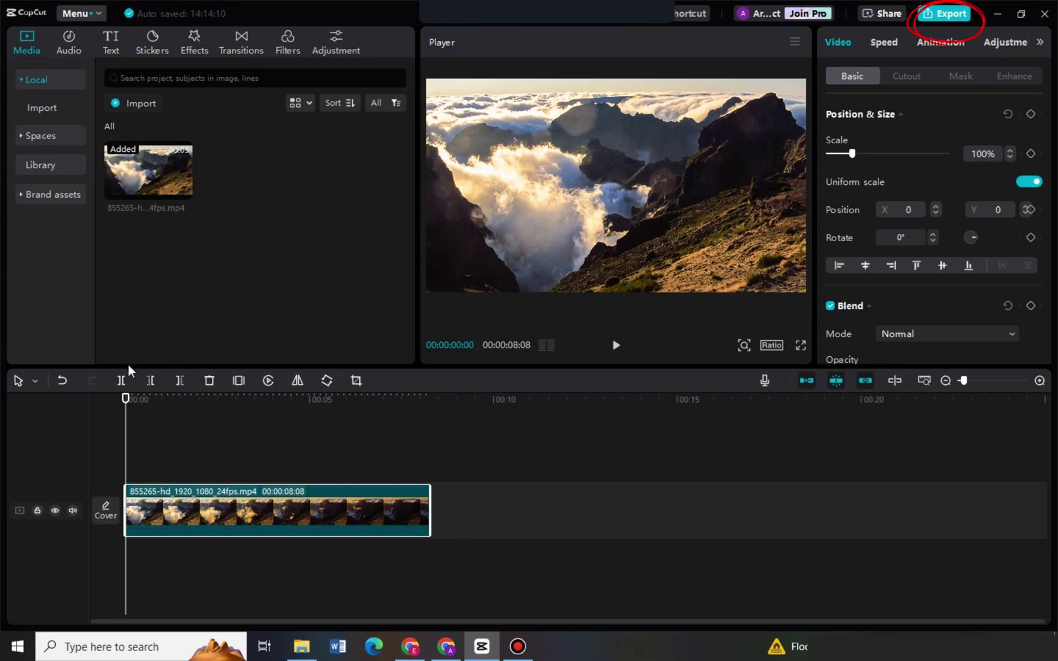
{"action": "left_click", "coordinate": [943, 15]}
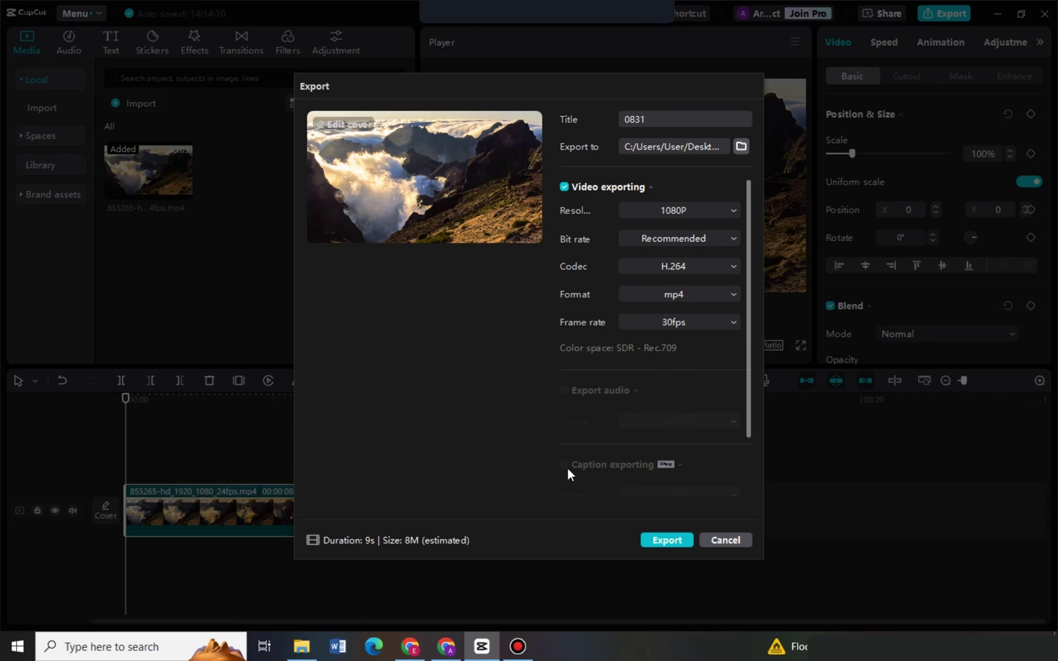
{"action": "left_click", "coordinate": [721, 541]}
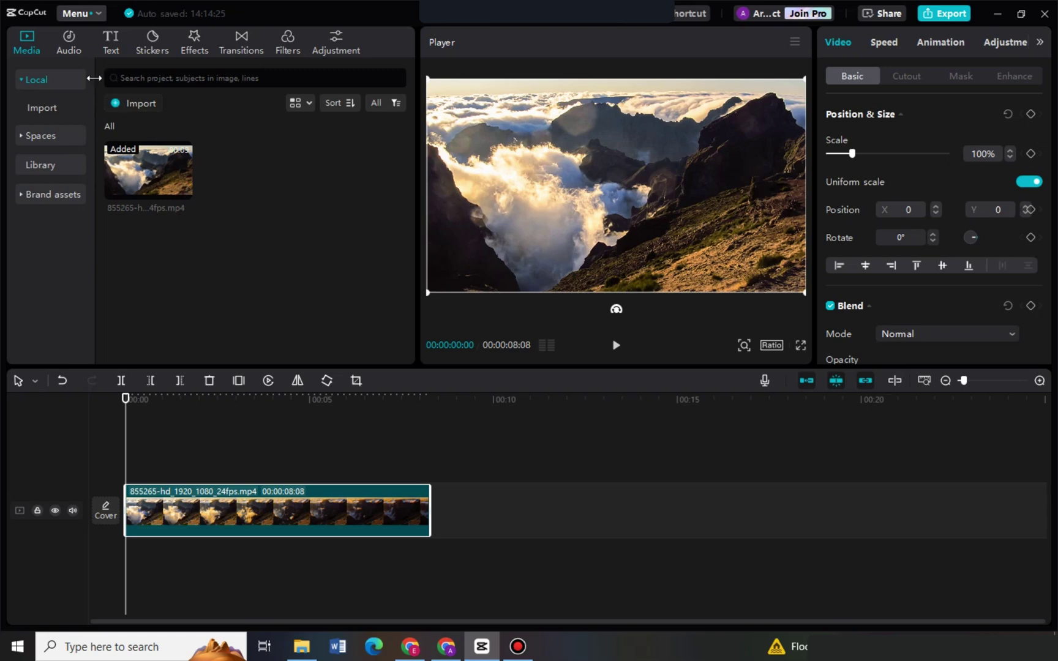
Step: Browse the Audio, Text, Stickers, Effects, Filters and Adjustment tabs, returning to Stickers
{"action": "left_click", "coordinate": [69, 42]}
{"action": "left_click", "coordinate": [111, 42]}
{"action": "left_click", "coordinate": [149, 42]}
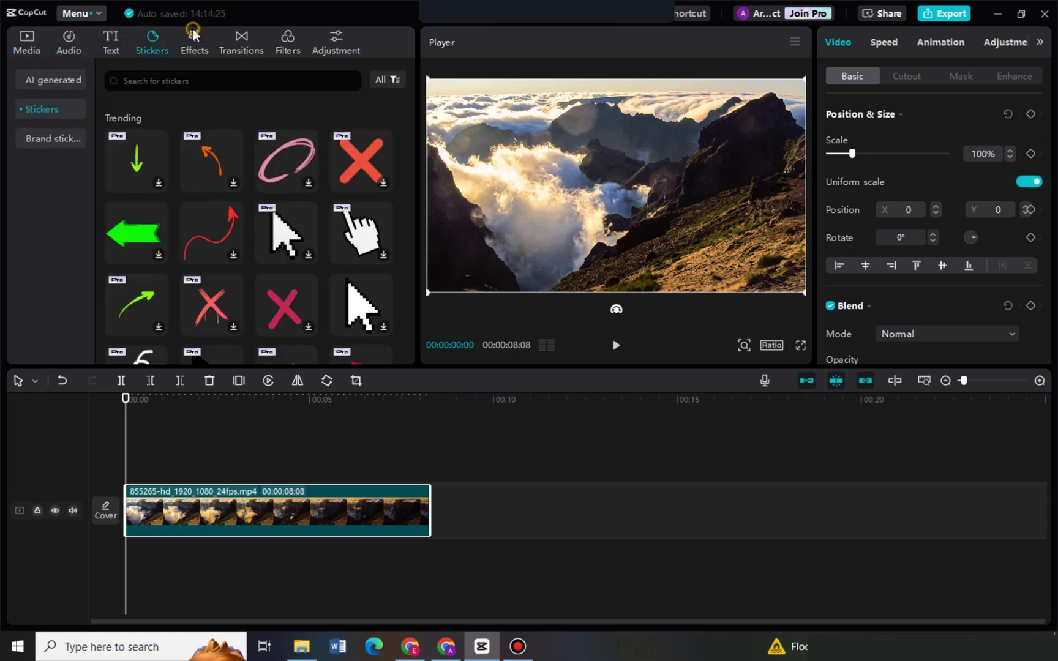
{"action": "left_click", "coordinate": [195, 41]}
{"action": "left_click", "coordinate": [288, 42]}
{"action": "left_click", "coordinate": [336, 42]}
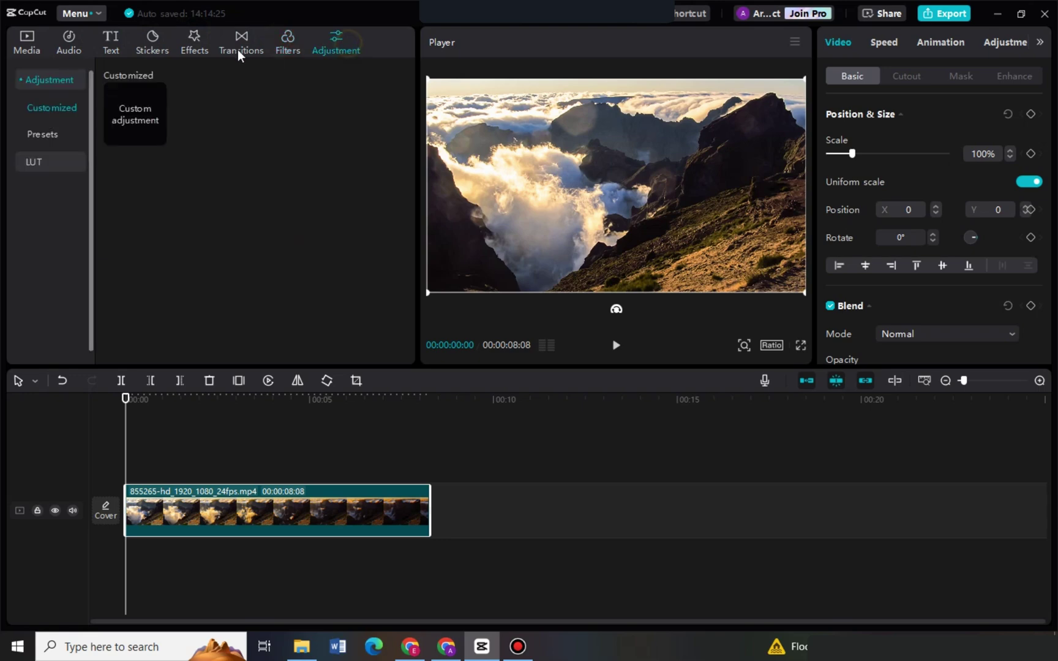
{"action": "left_click", "coordinate": [190, 35]}
{"action": "left_click", "coordinate": [154, 49]}
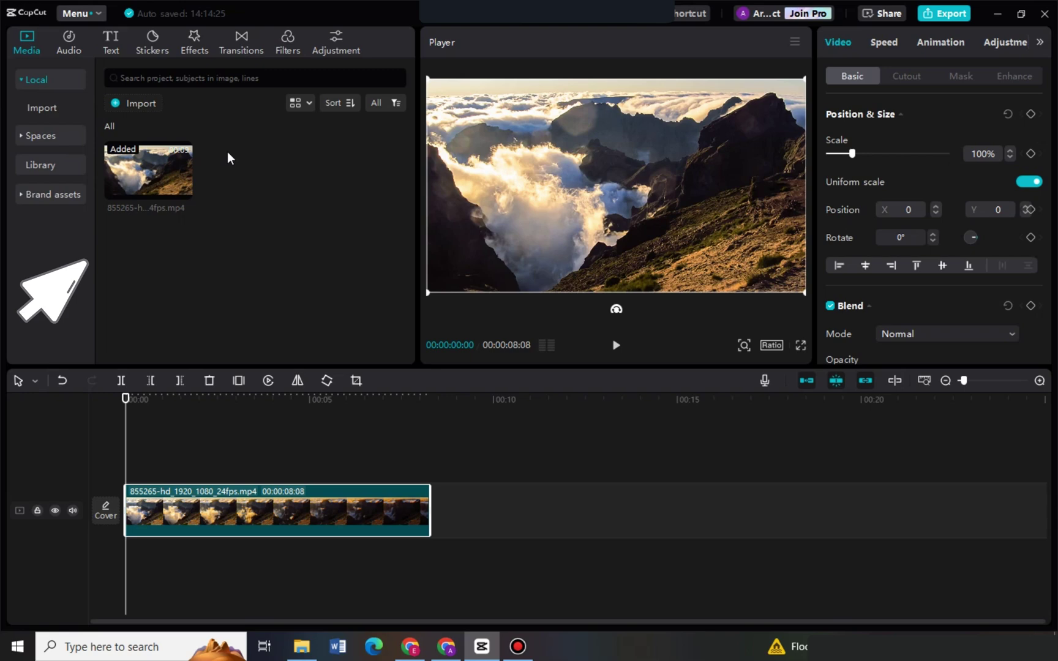
Step: Browse Audio, Text, Stickers, Transitions, Filters, Adjustment and Effects again, finishing on Stickers
{"action": "left_click", "coordinate": [69, 42]}
{"action": "left_click", "coordinate": [111, 41]}
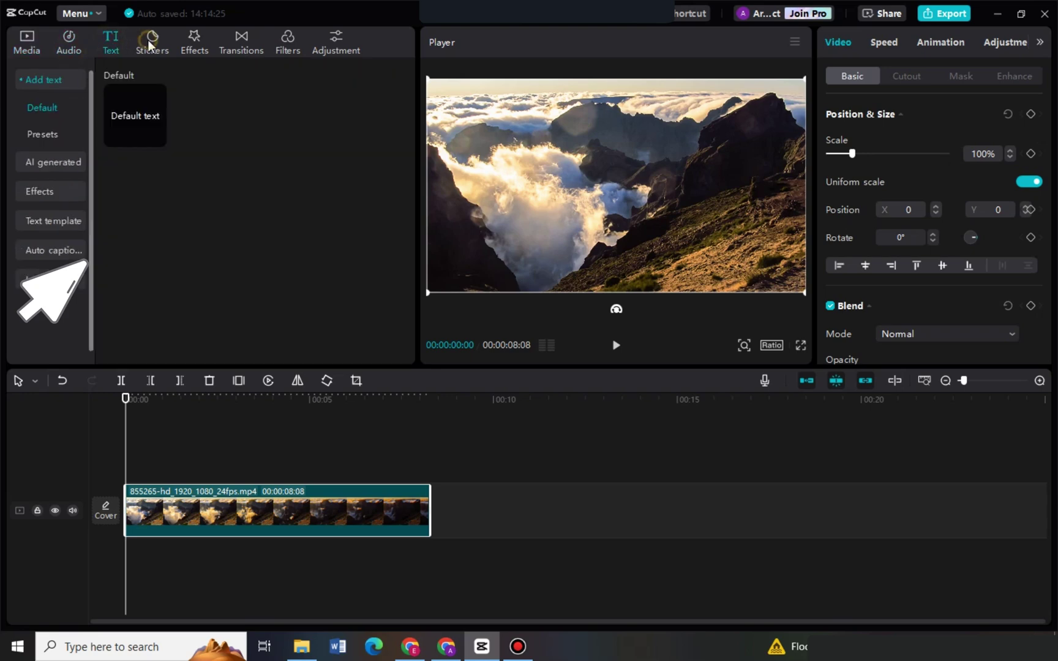
{"action": "left_click", "coordinate": [153, 41]}
{"action": "left_click", "coordinate": [242, 41]}
{"action": "left_click", "coordinate": [284, 42]}
{"action": "left_click", "coordinate": [339, 41]}
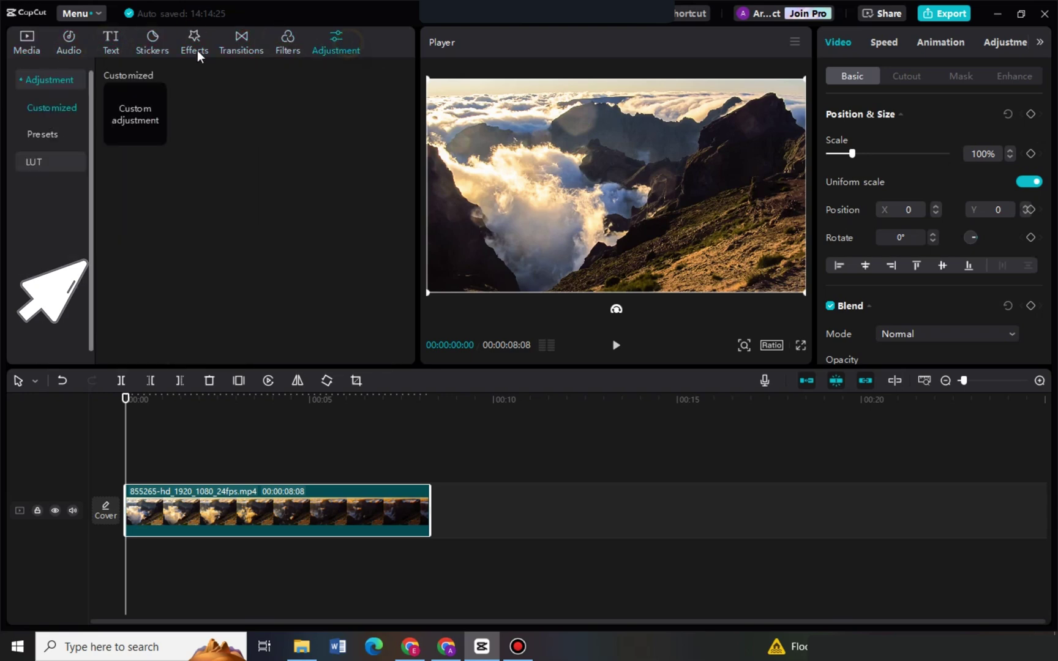
{"action": "left_click", "coordinate": [190, 38]}
{"action": "left_click", "coordinate": [156, 49]}
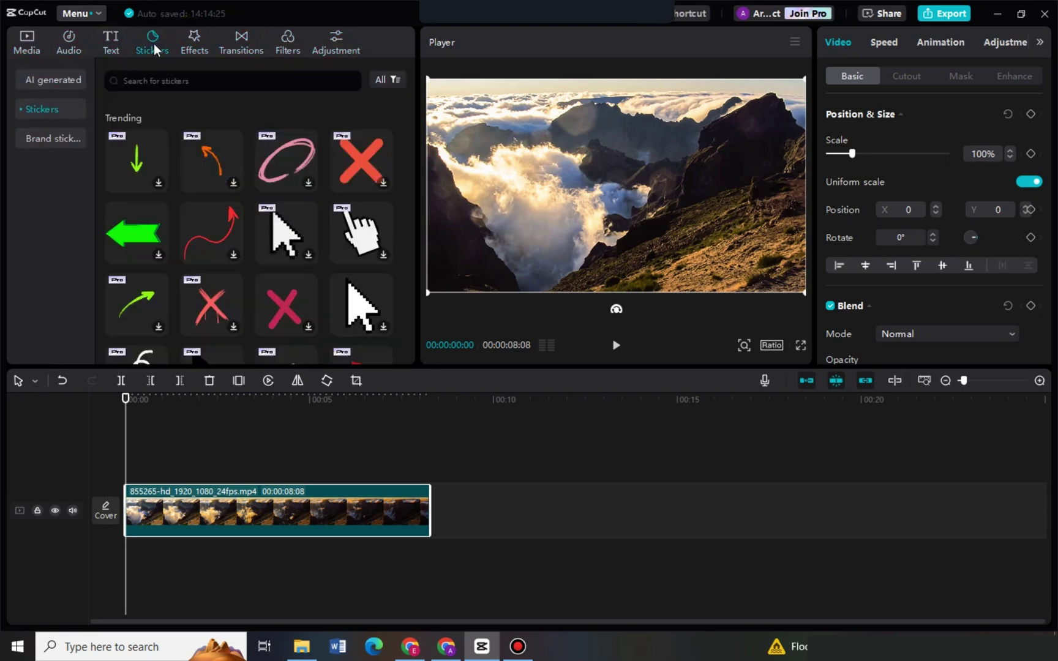